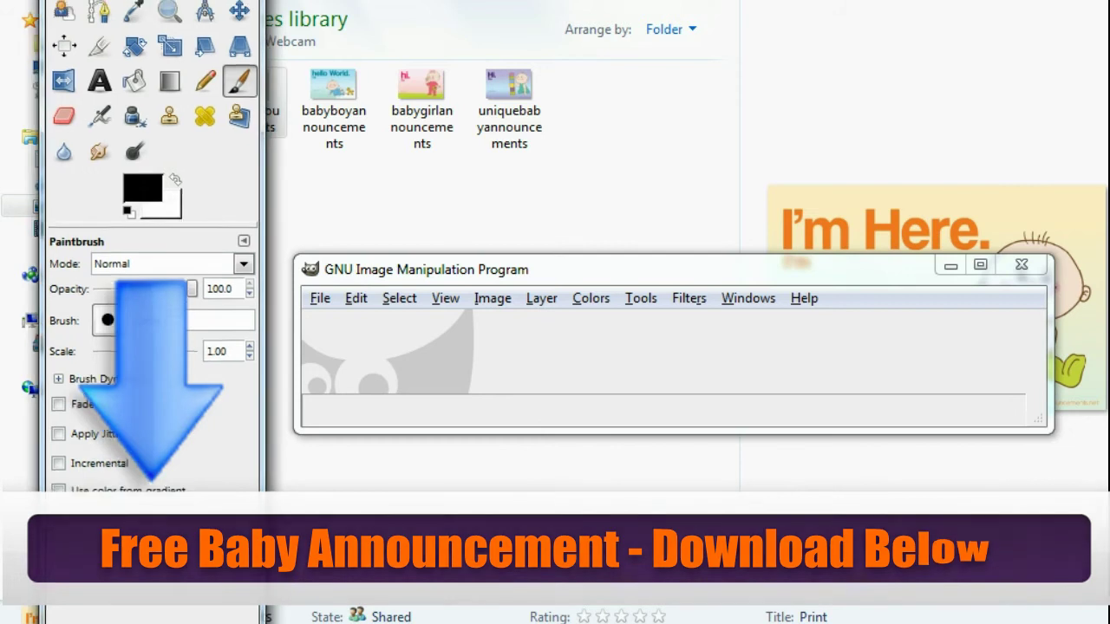
# - Open babyannouncements.jpg in GIMP and move the image window near the top of the screen
pyautogui.moveTo(549, 276); pyautogui.dragTo(505, 258)
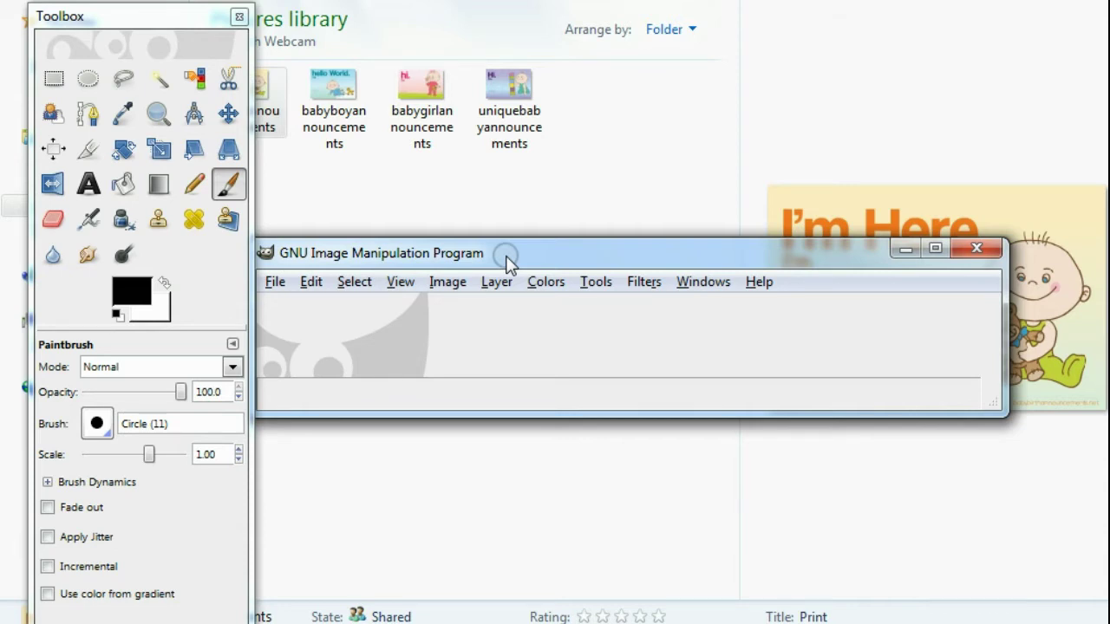
pyautogui.moveTo(506, 259); pyautogui.dragTo(521, 260)
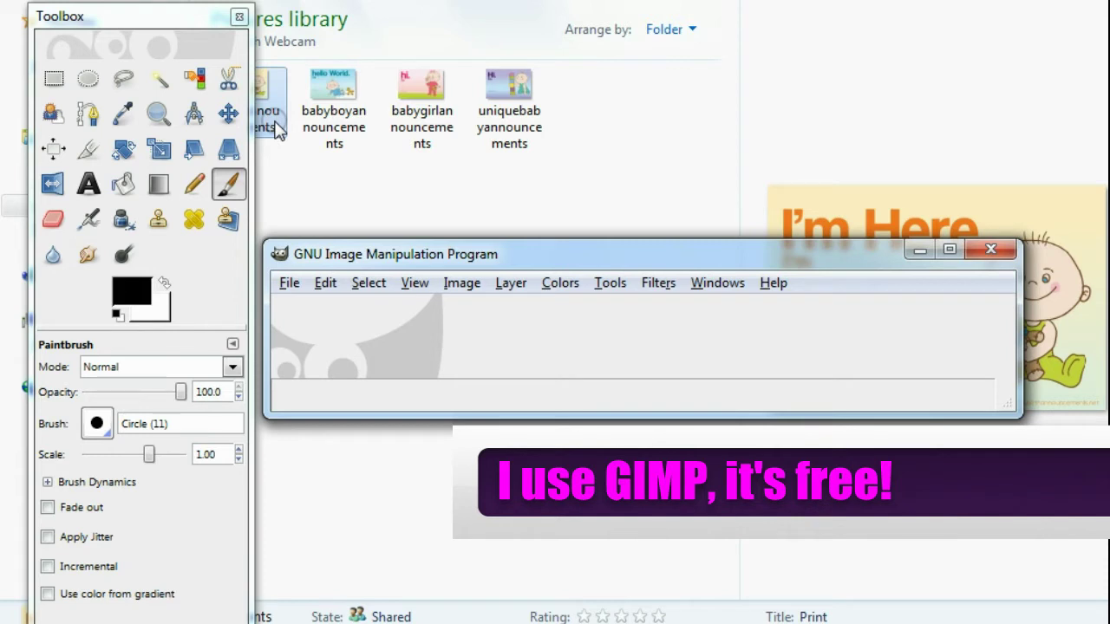
pyautogui.moveTo(276, 128); pyautogui.dragTo(479, 364)
pyautogui.moveTo(560, 243); pyautogui.dragTo(564, 39)
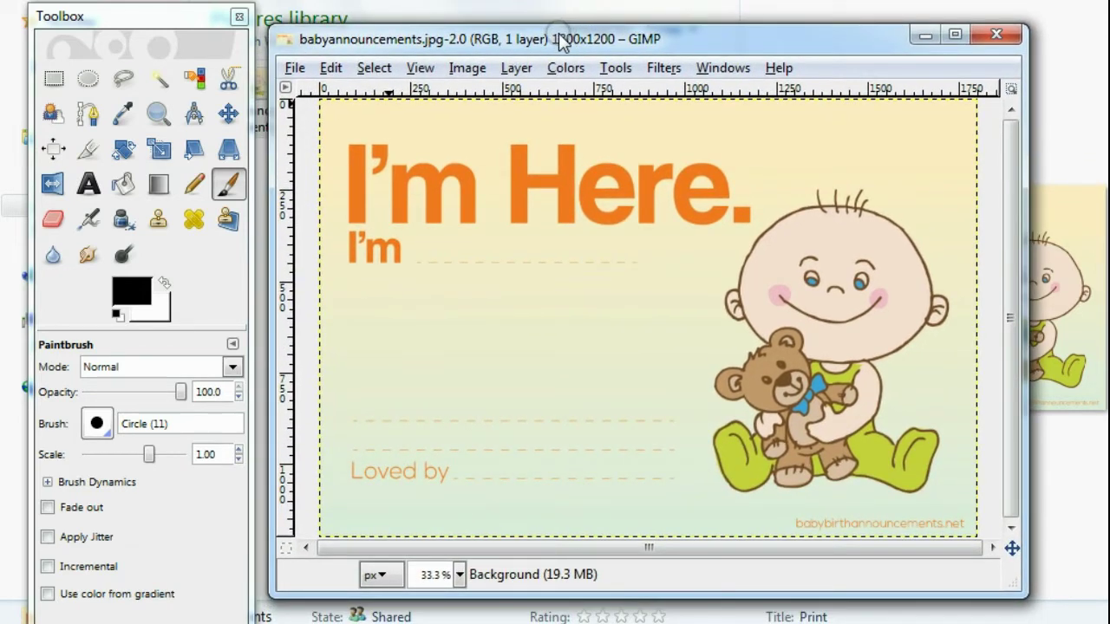
pyautogui.click(219, 175)
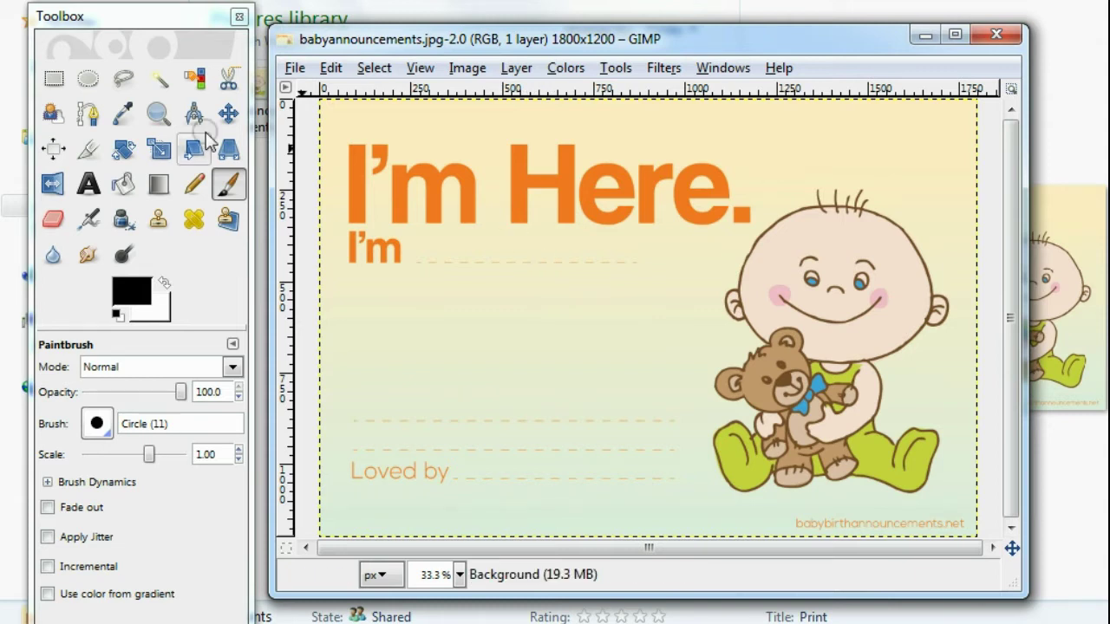
# - Pick the orange of the 'I'm Here.' heading as the foreground colour
pyautogui.moveTo(169, 25); pyautogui.dragTo(192, 10)
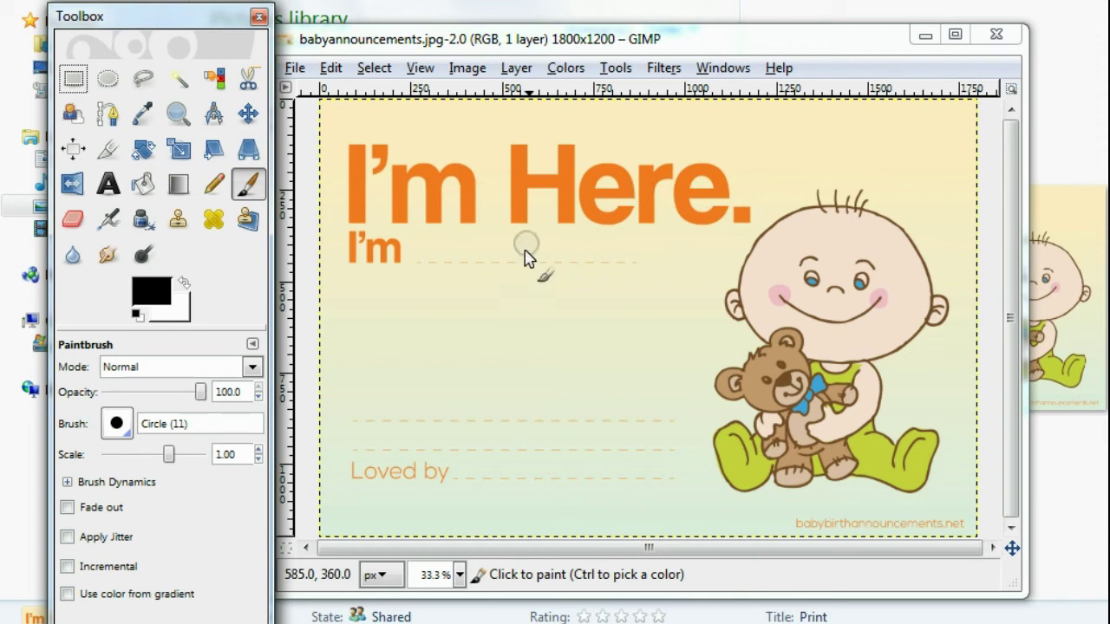
pyautogui.click(144, 115)
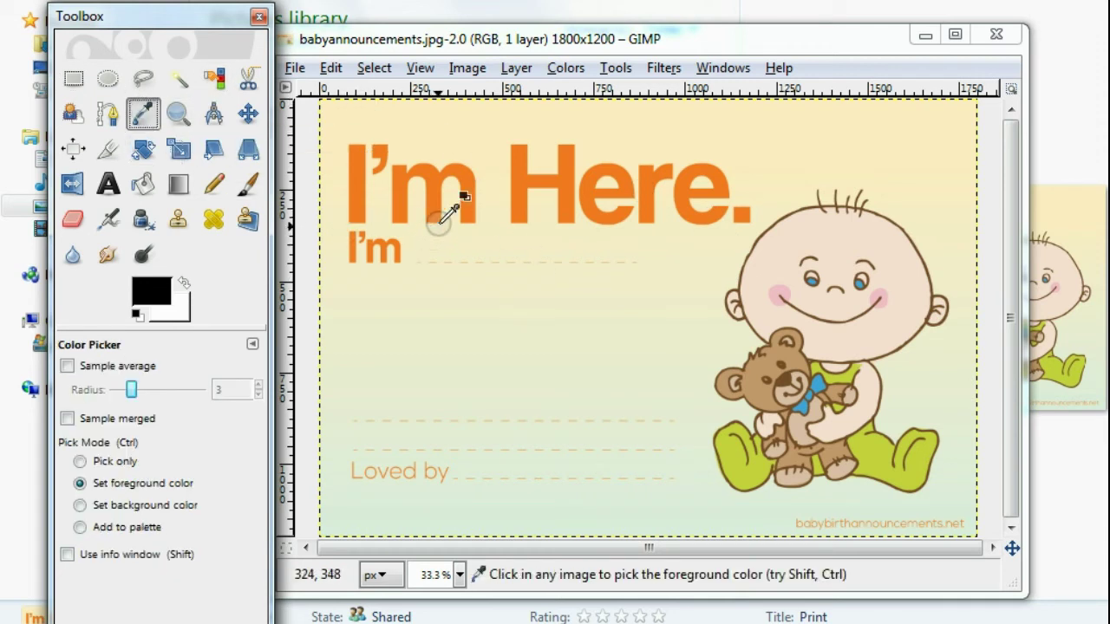
pyautogui.click(461, 174)
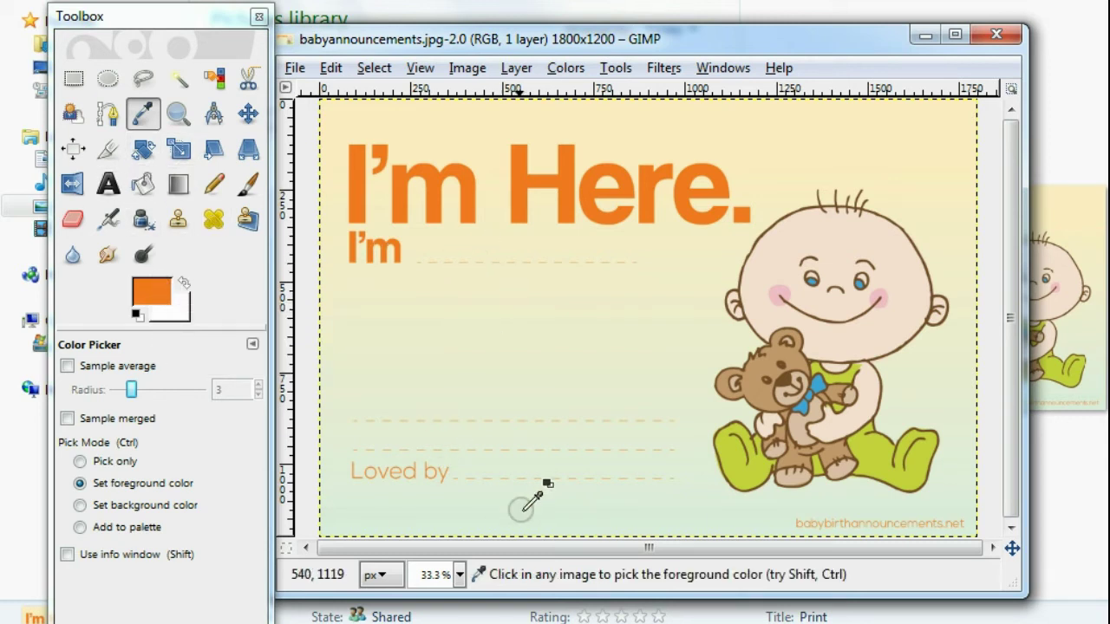
# - Add a 60 px text box beside 'I'm' containing the baby's full name
pyautogui.click(115, 192)
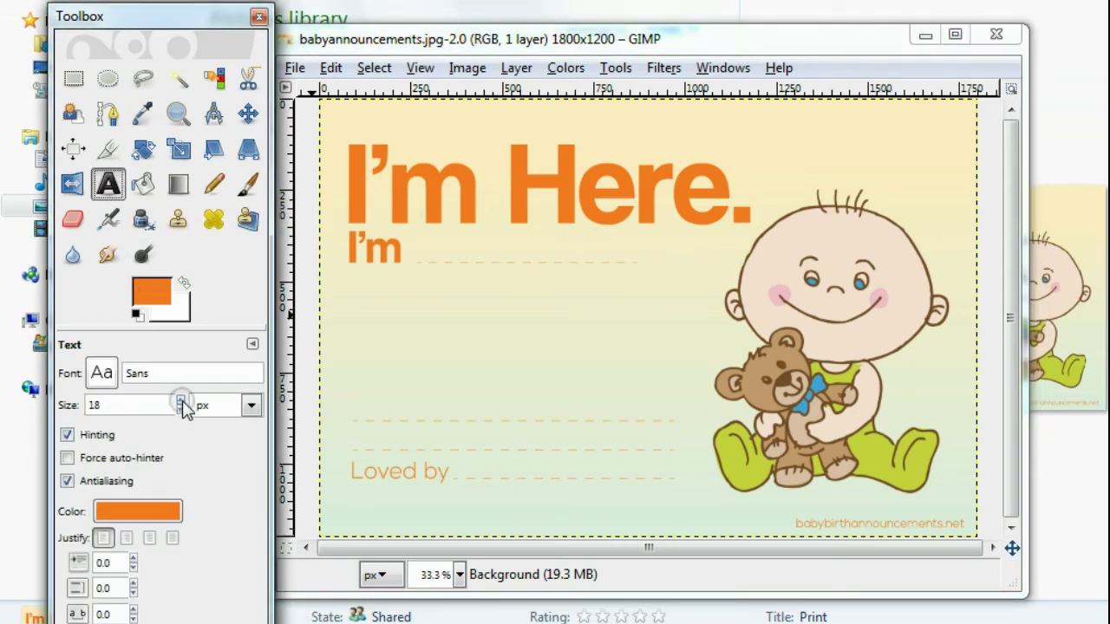
pyautogui.doubleClick(158, 405)
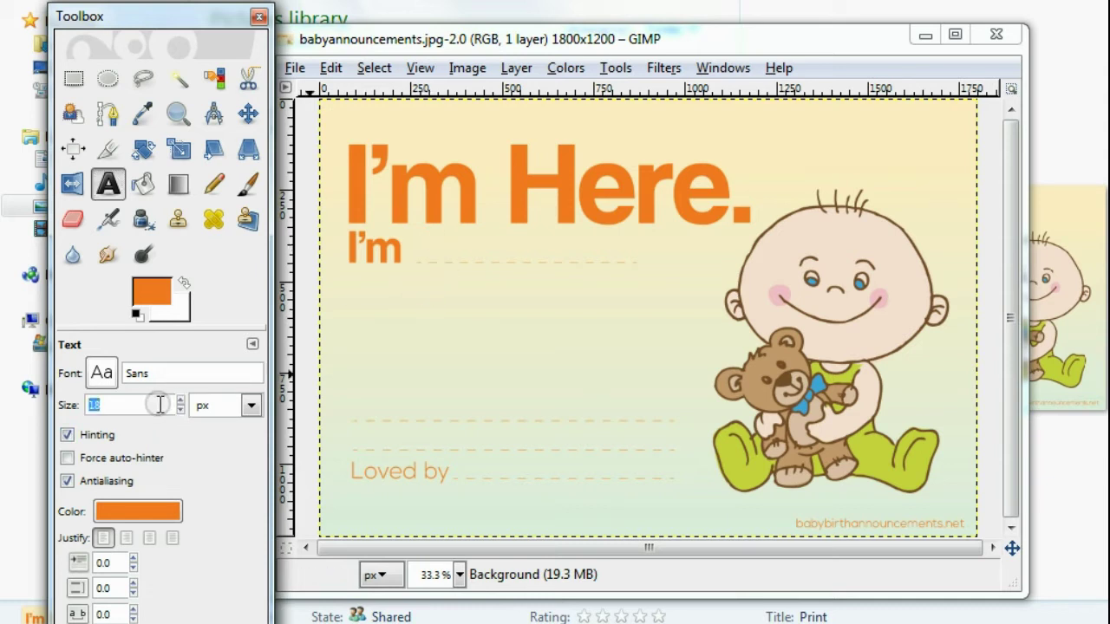
pyautogui.write('60')
pyautogui.click(451, 260)
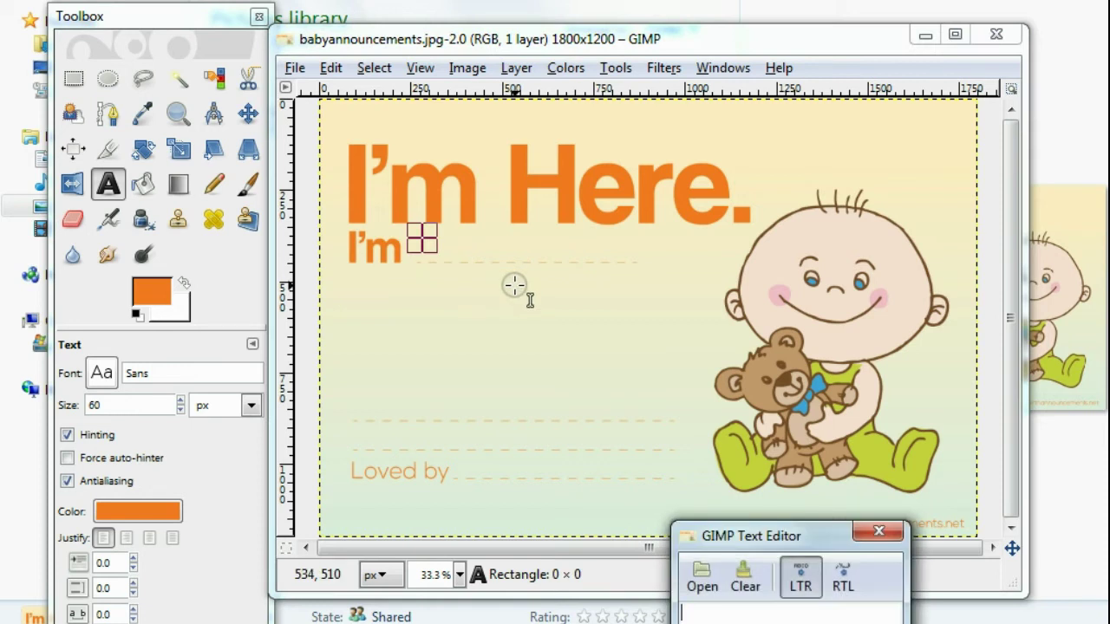
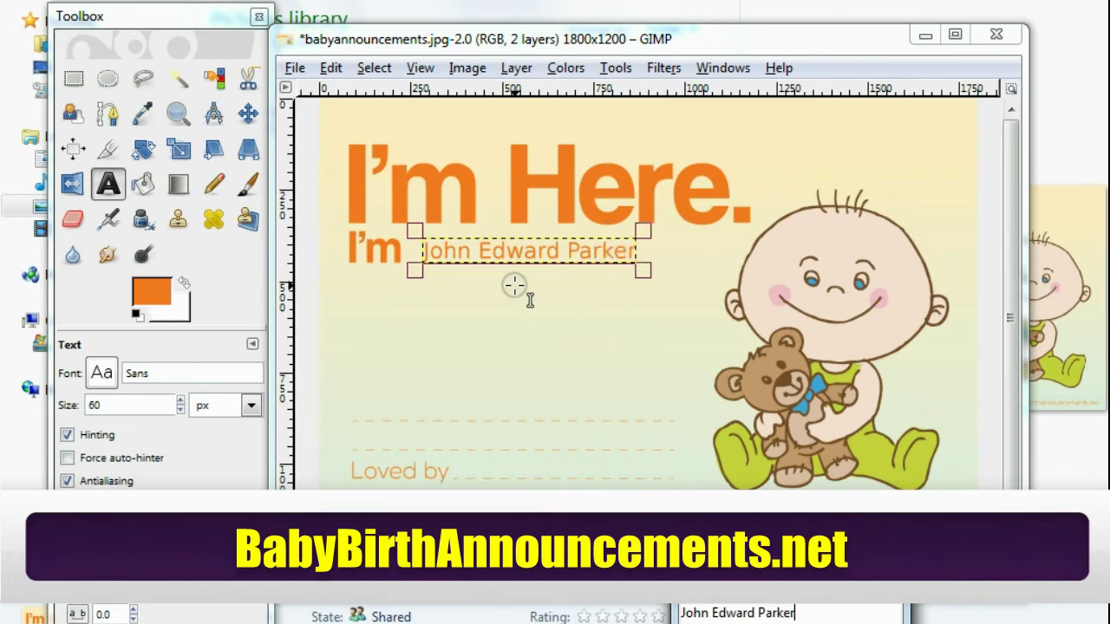
# - Change the name text to Sans Bold and nudge it slightly left toward 'I'm'
pyautogui.click(135, 373)
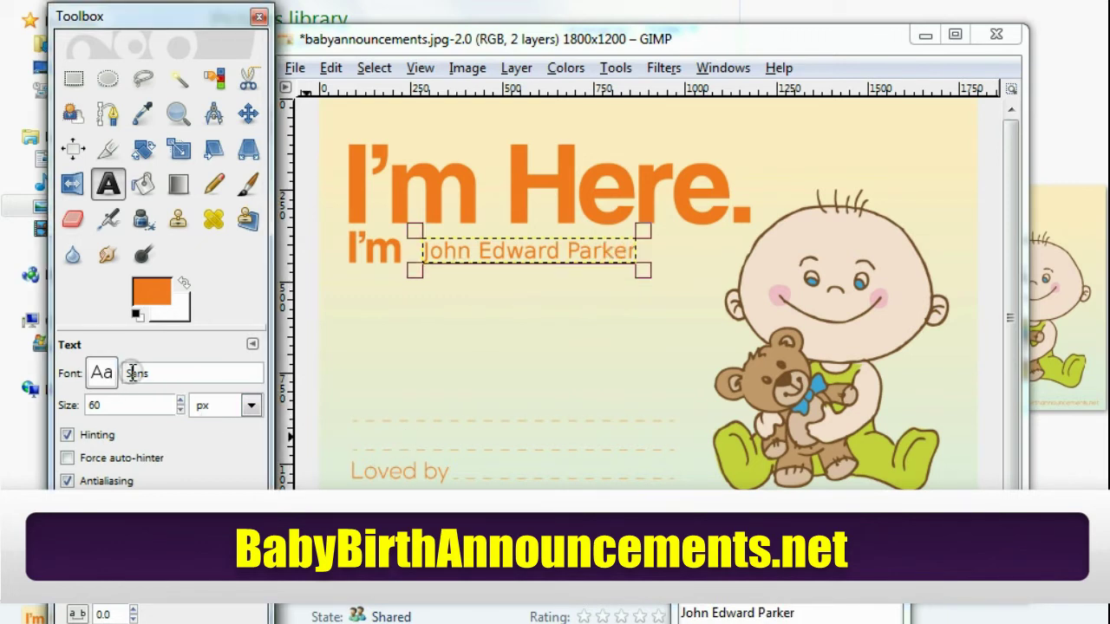
pyautogui.click(101, 373)
pyautogui.click(175, 441)
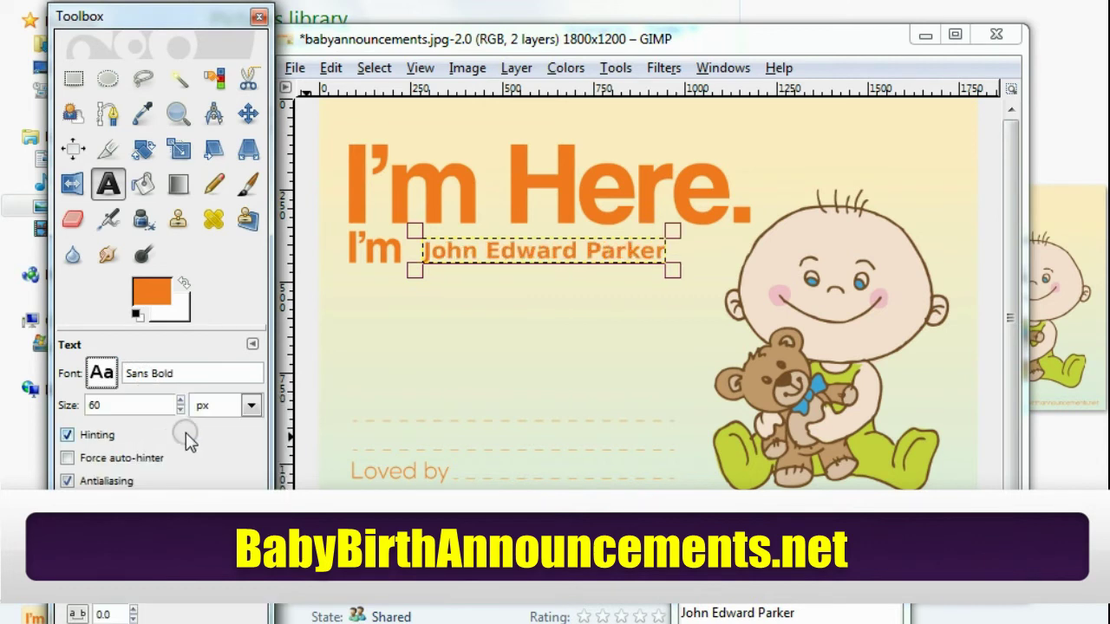
pyautogui.click(475, 254)
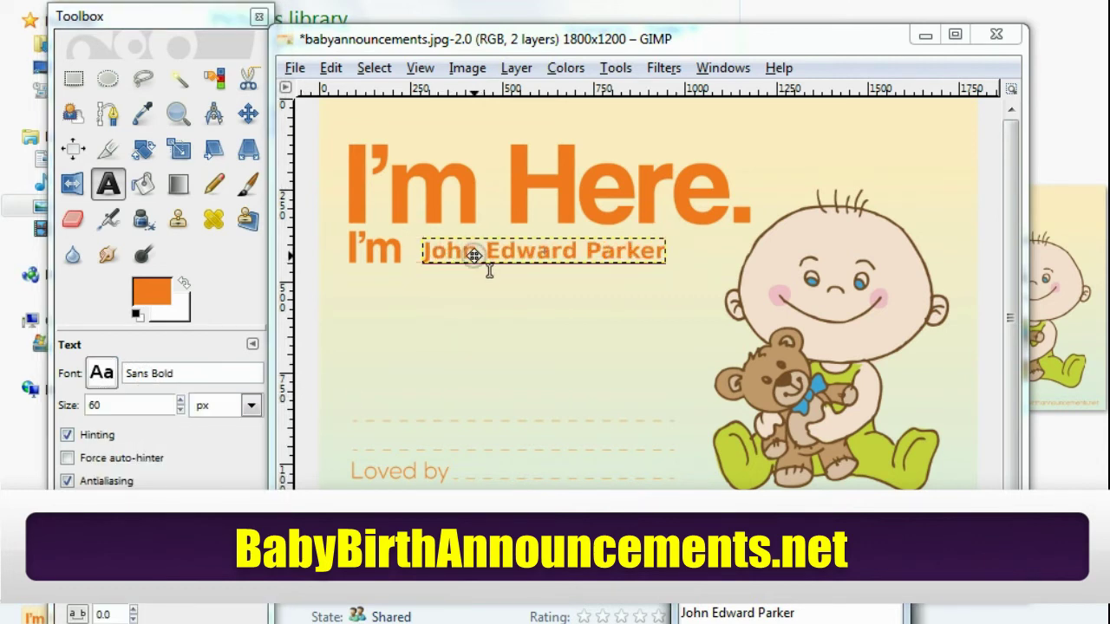
pyautogui.moveTo(475, 254); pyautogui.dragTo(468, 254)
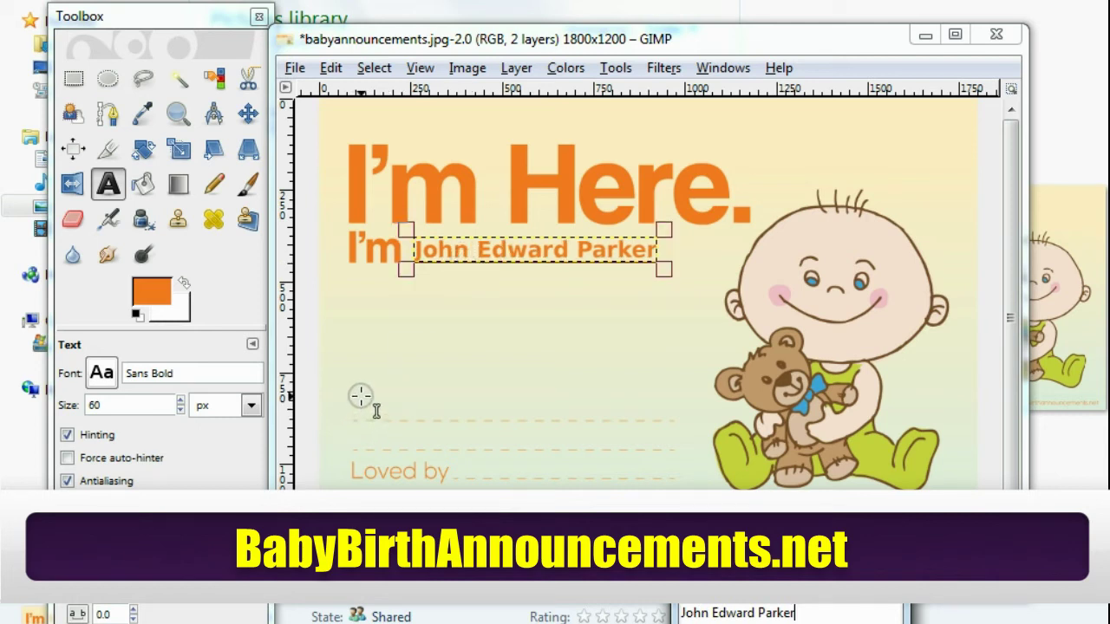
# - Type 'April 4th 2014 4:40am' on the date line, then start a text box below it
pyautogui.click(361, 395)
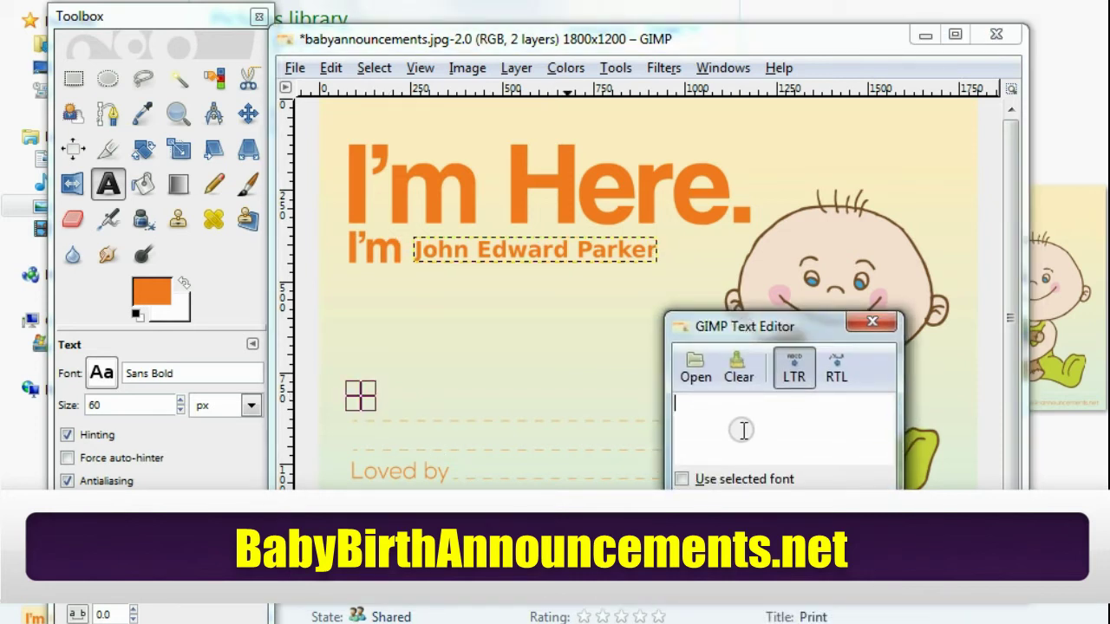
pyautogui.write('April')
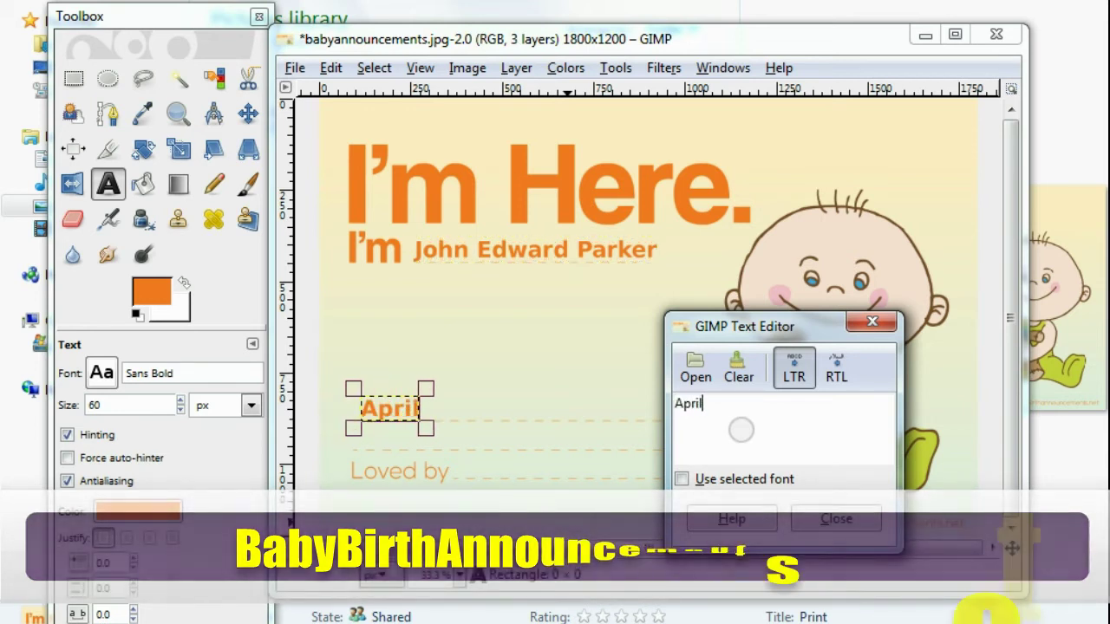
pyautogui.write('4th')
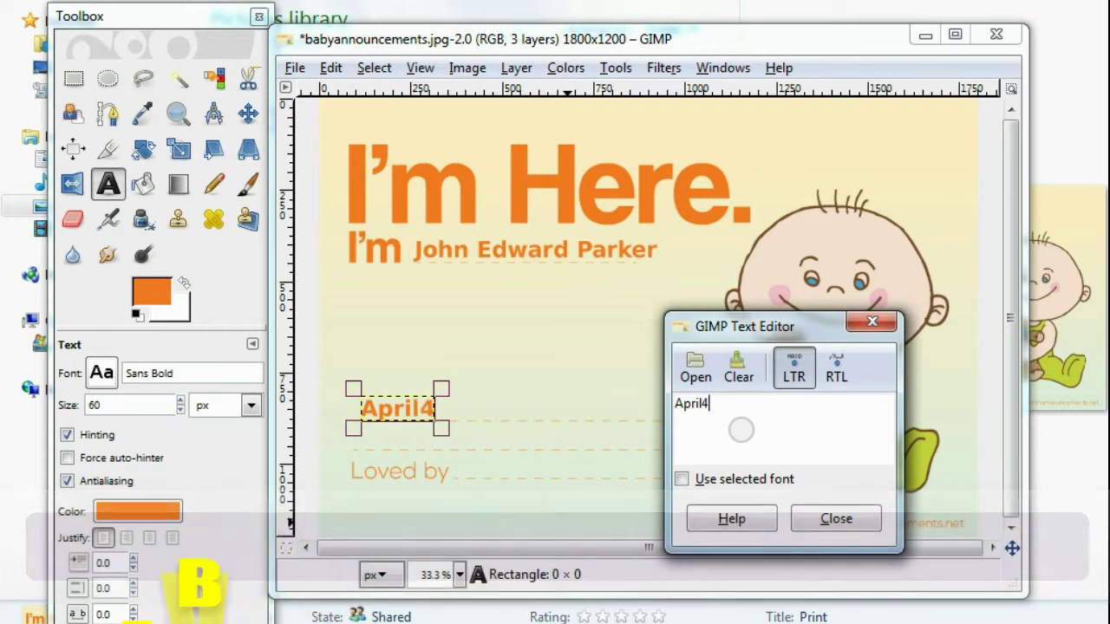
pyautogui.press('Left')
pyautogui.press('Left')
pyautogui.press('Left')
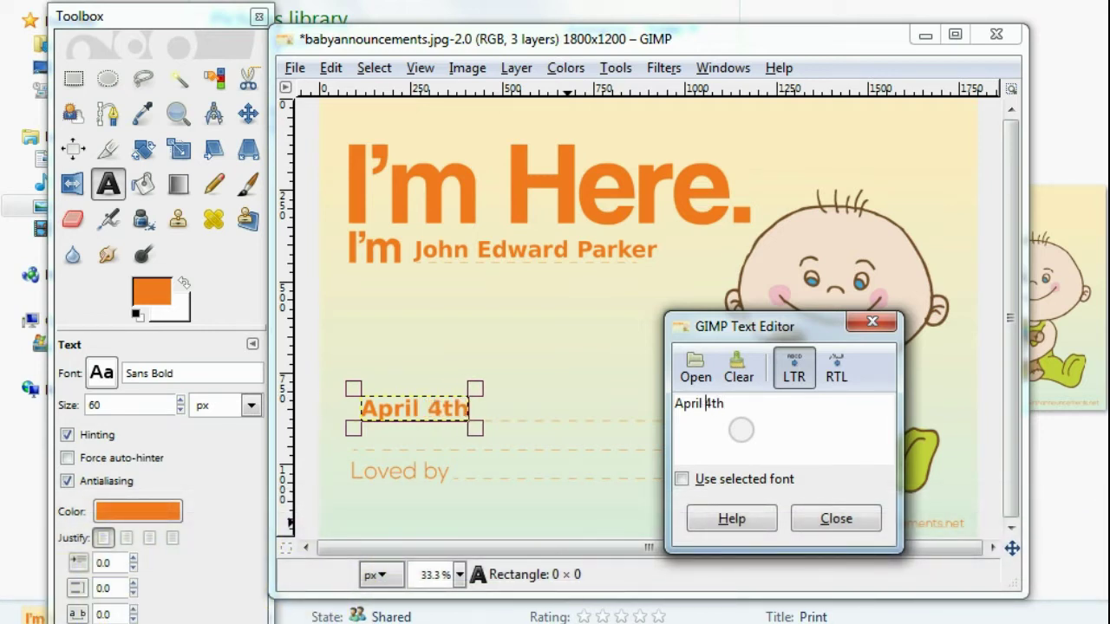
pyautogui.press('Right')
pyautogui.press('Right')
pyautogui.press('Right')
pyautogui.write('20')
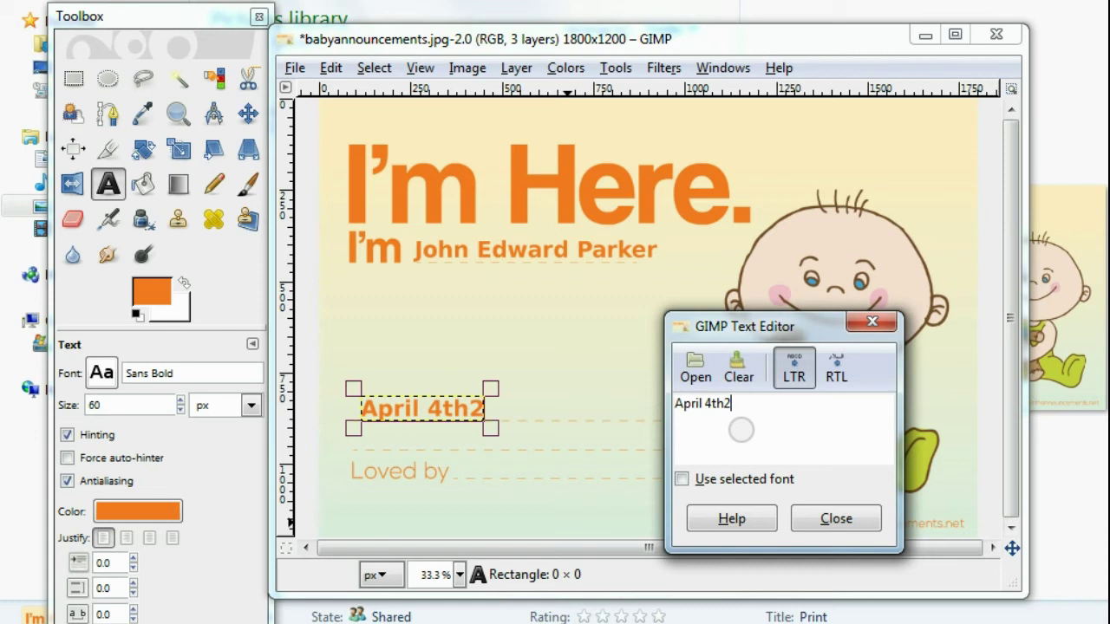
pyautogui.press('BackSpace')
pyautogui.press('BackSpace')
pyautogui.write('2')
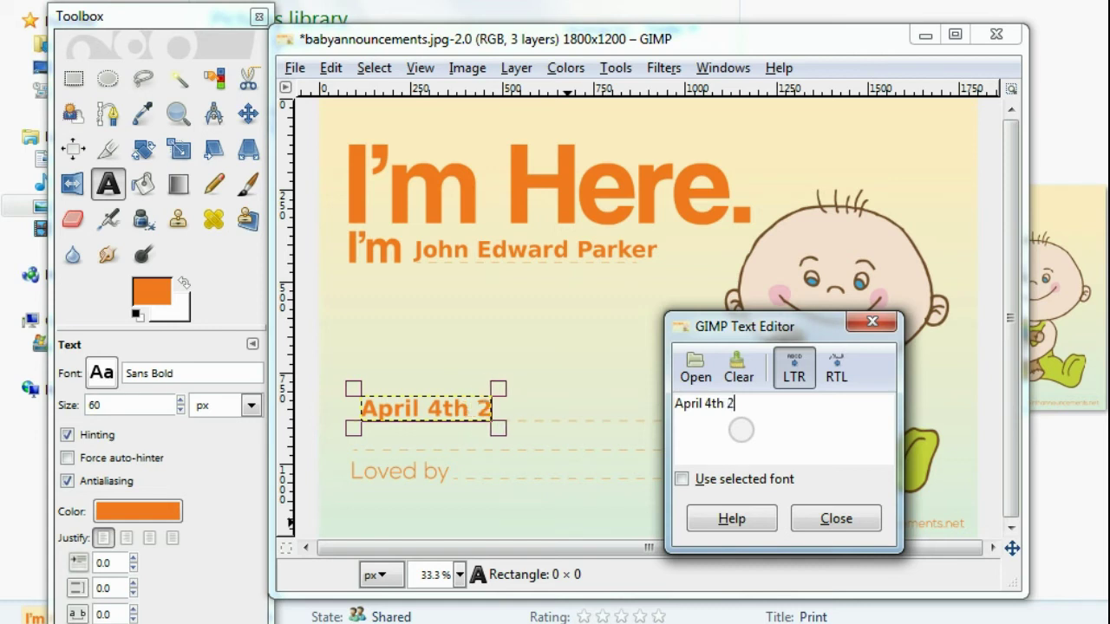
pyautogui.write('014      ')
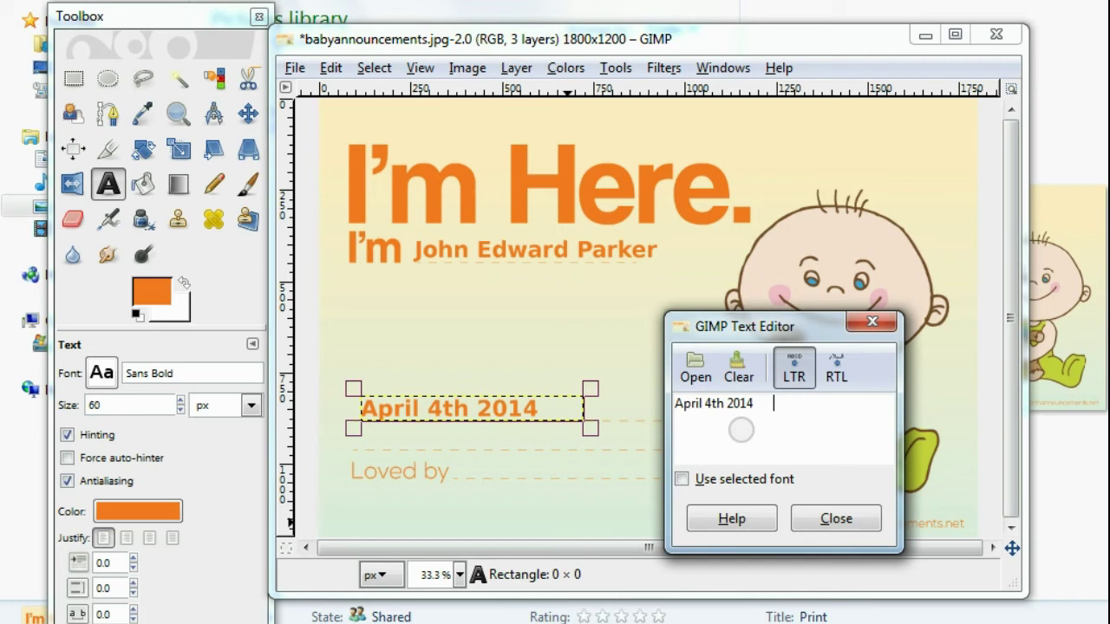
pyautogui.write(' 4:4')
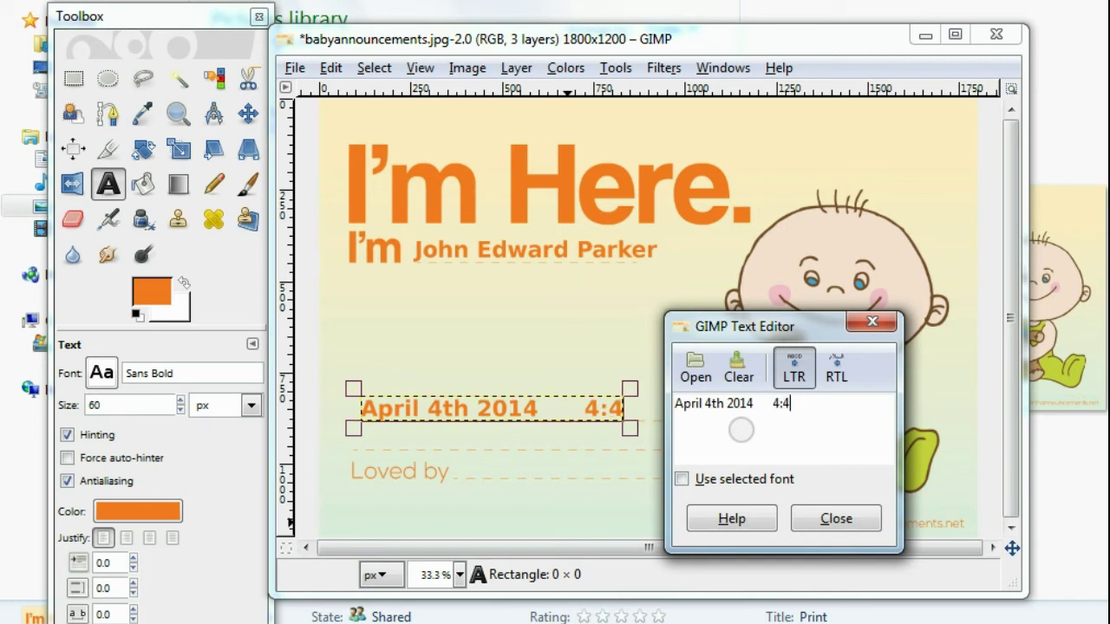
pyautogui.write('0')
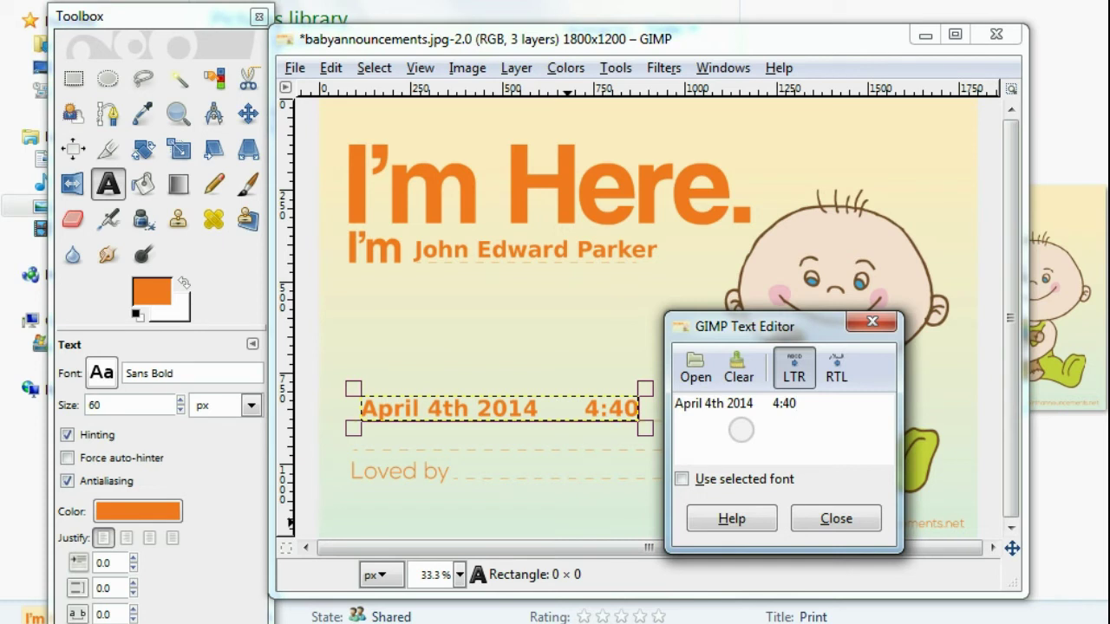
pyautogui.write('am')
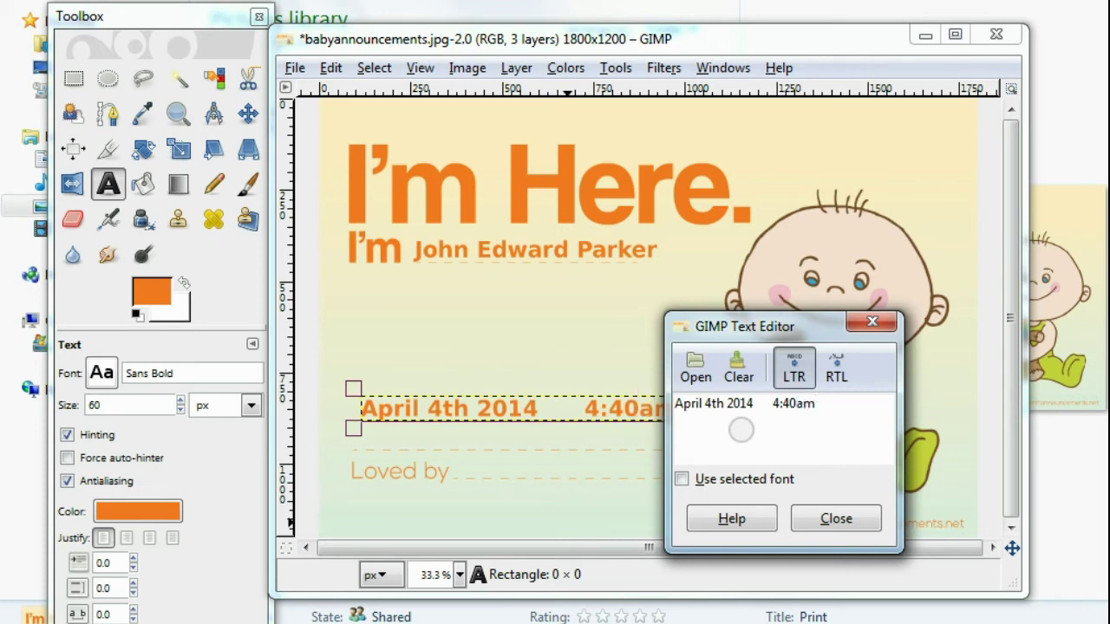
pyautogui.moveTo(774, 330); pyautogui.dragTo(845, 369)
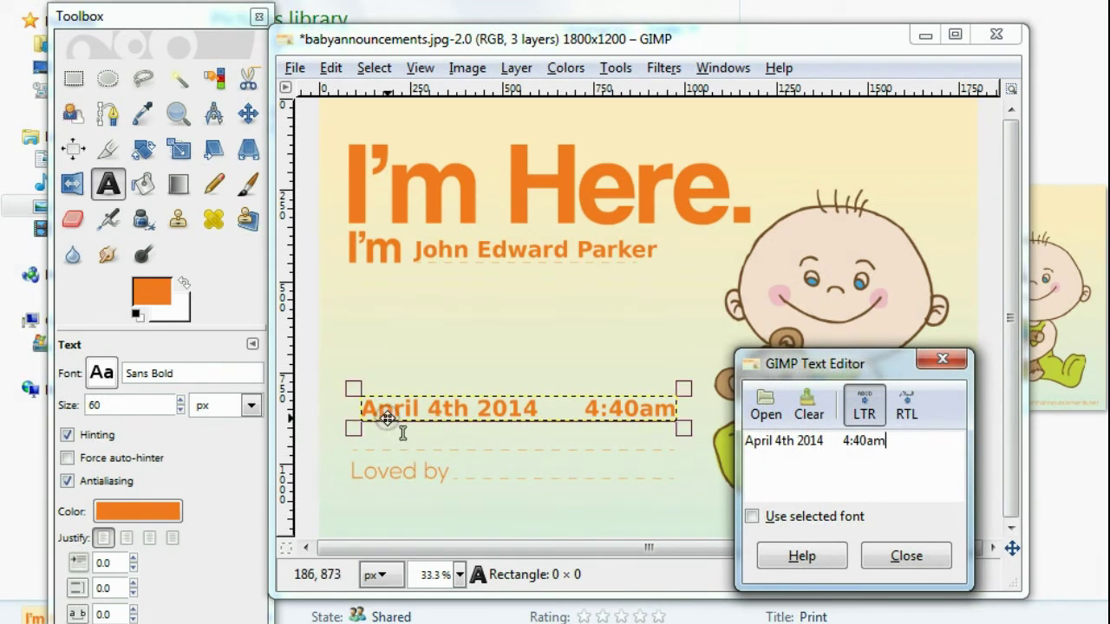
pyautogui.click(375, 441)
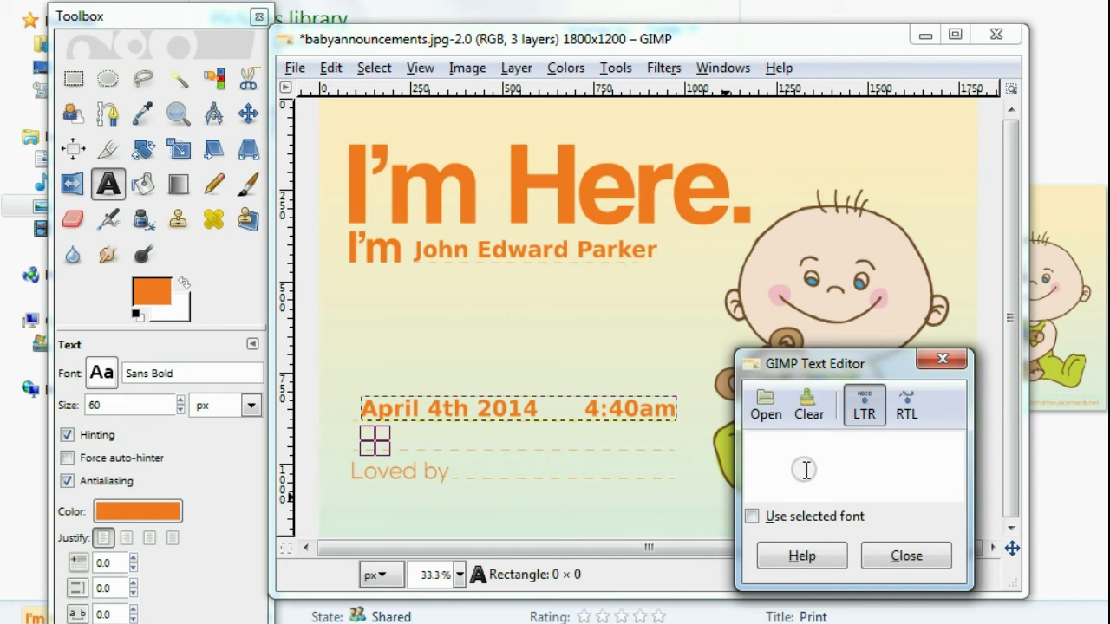
# - Enter '7 lbs 19 inches' and place it directly under the date line
pyautogui.write('7')
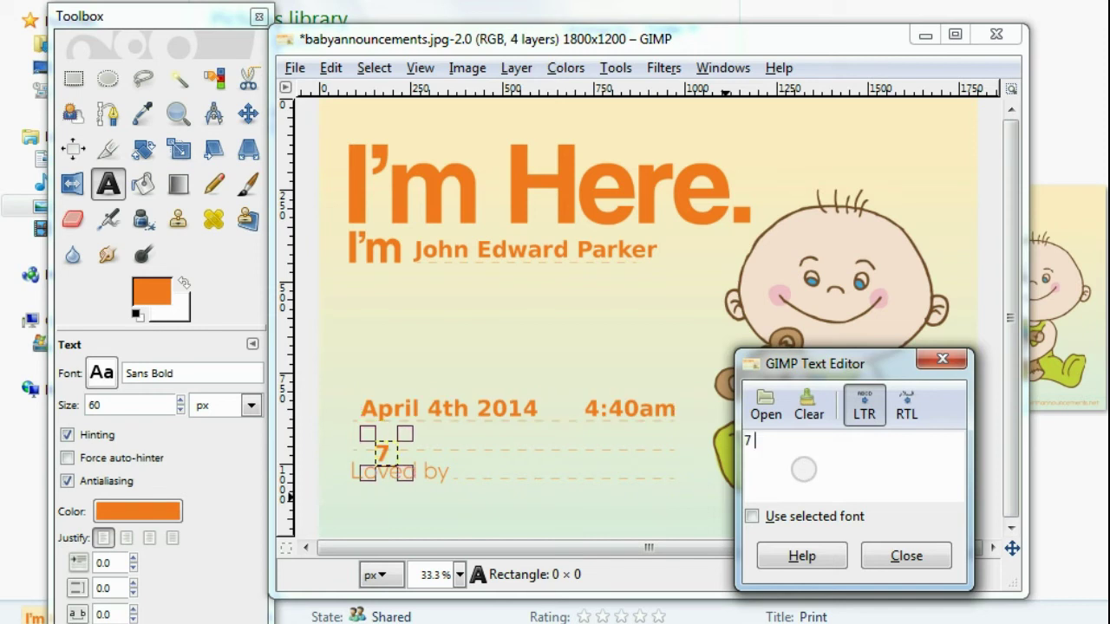
pyautogui.write(' lbs ')
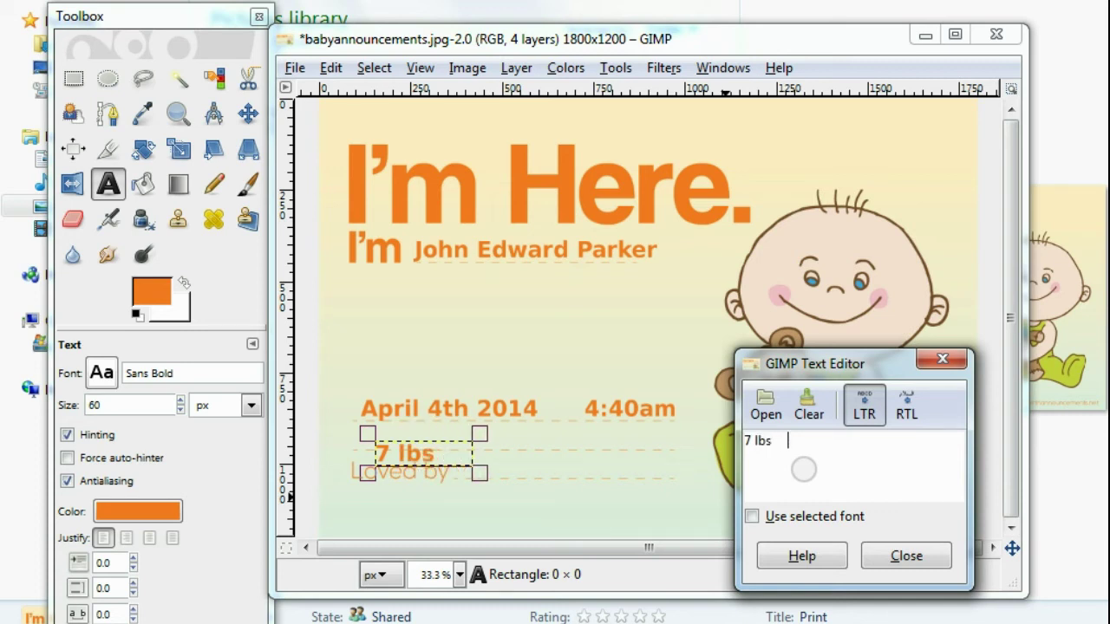
pyautogui.write('    19 inches')
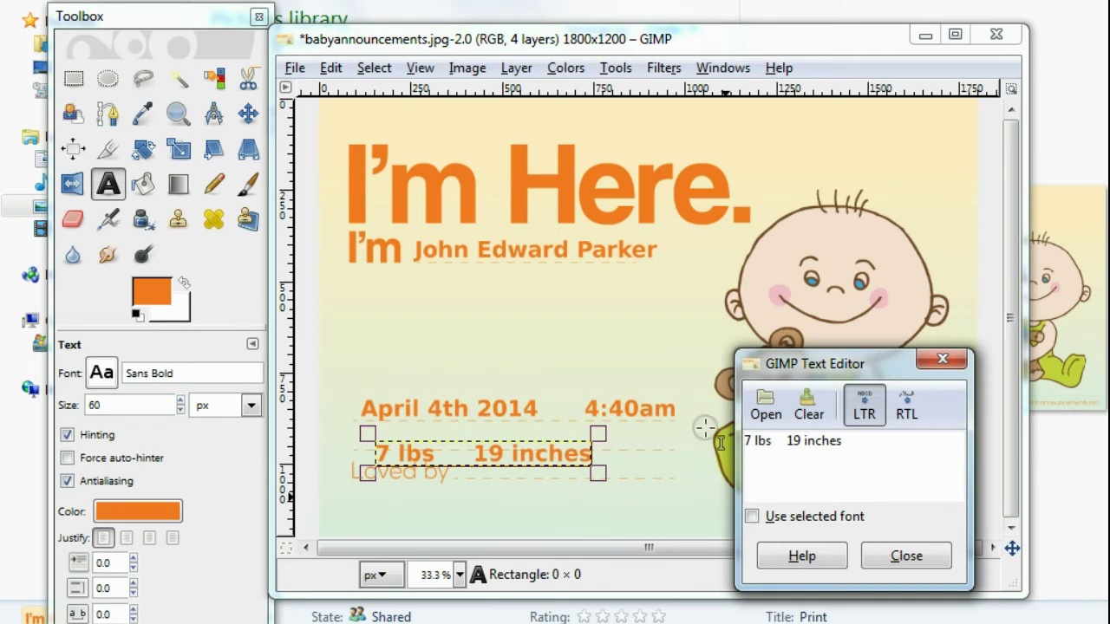
pyautogui.moveTo(425, 452); pyautogui.dragTo(405, 436)
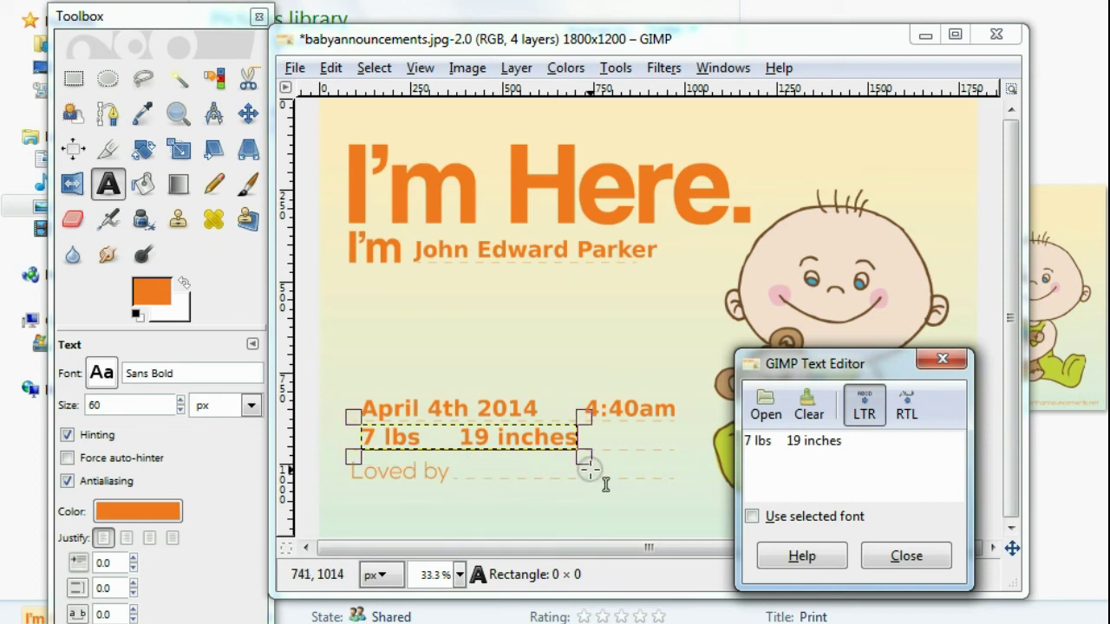
# - Add the parents' names as a text layer right after 'Loved by' and close the editor
pyautogui.click(496, 470)
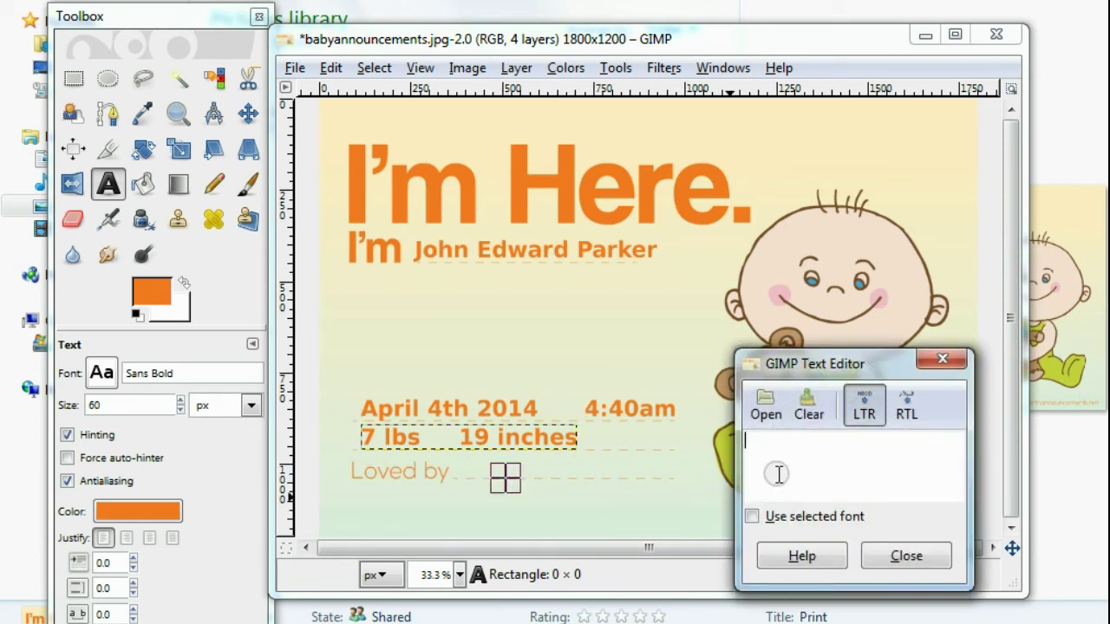
pyautogui.write('Mar')
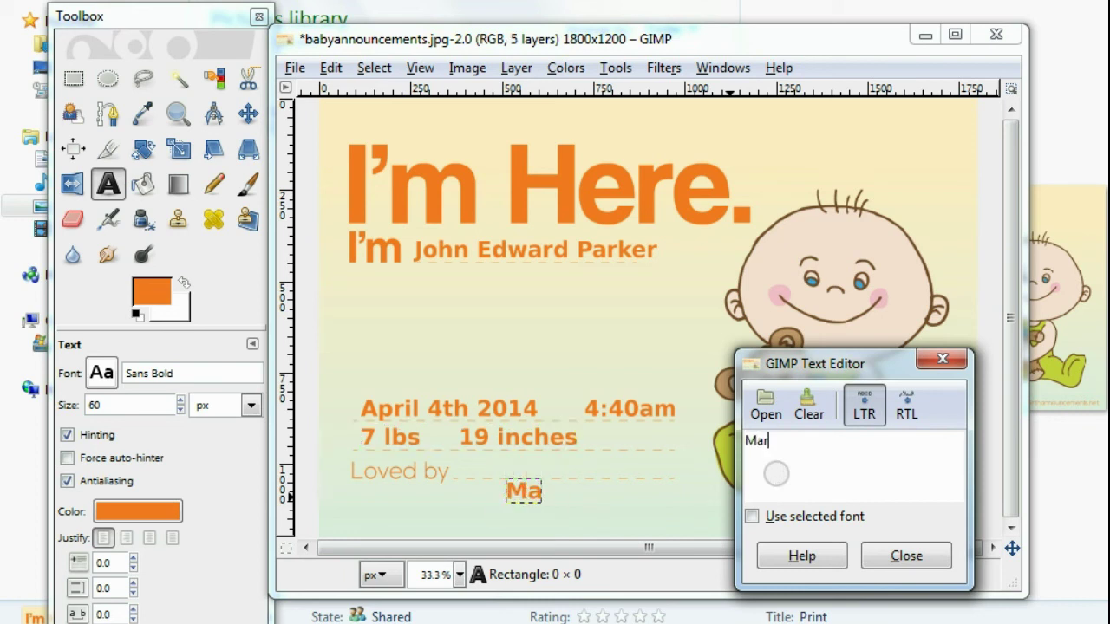
pyautogui.write('y And')
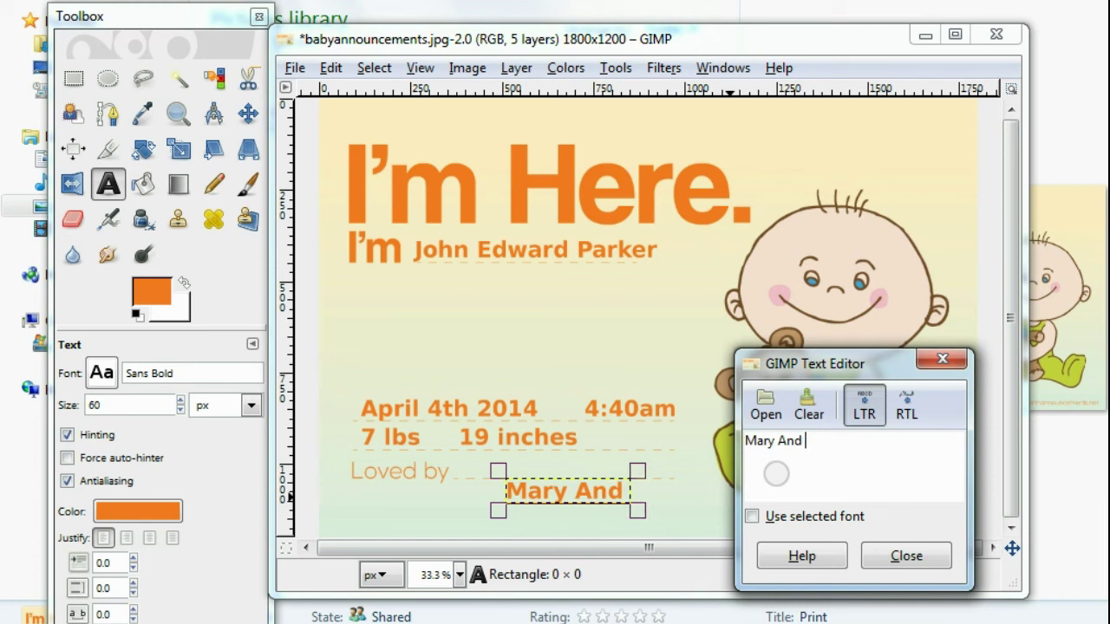
pyautogui.write(' Max')
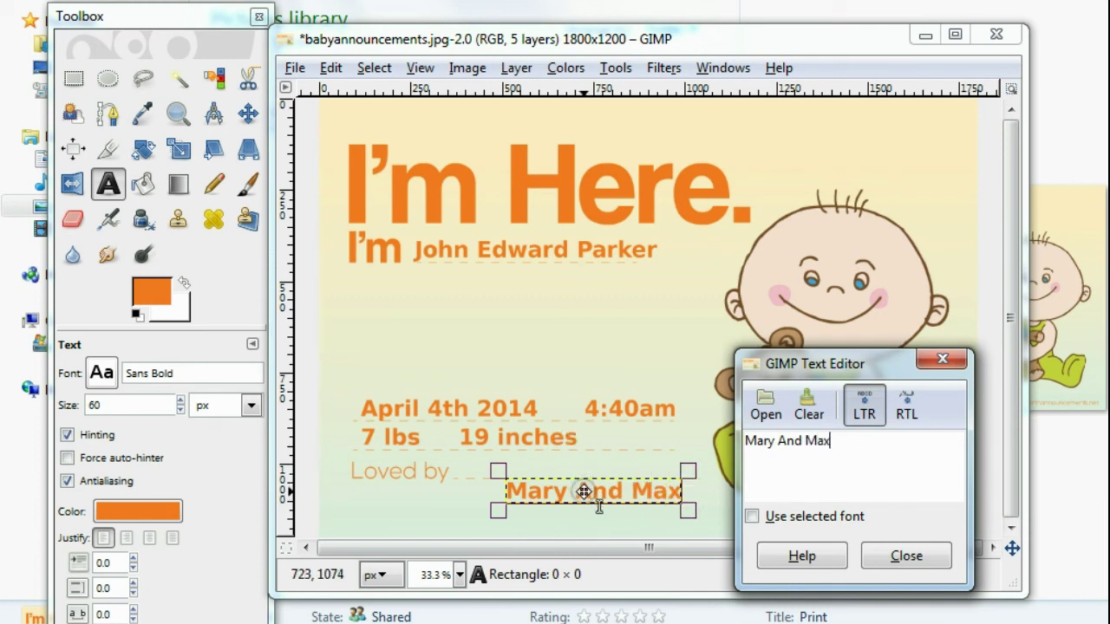
pyautogui.moveTo(582, 490); pyautogui.dragTo(533, 467)
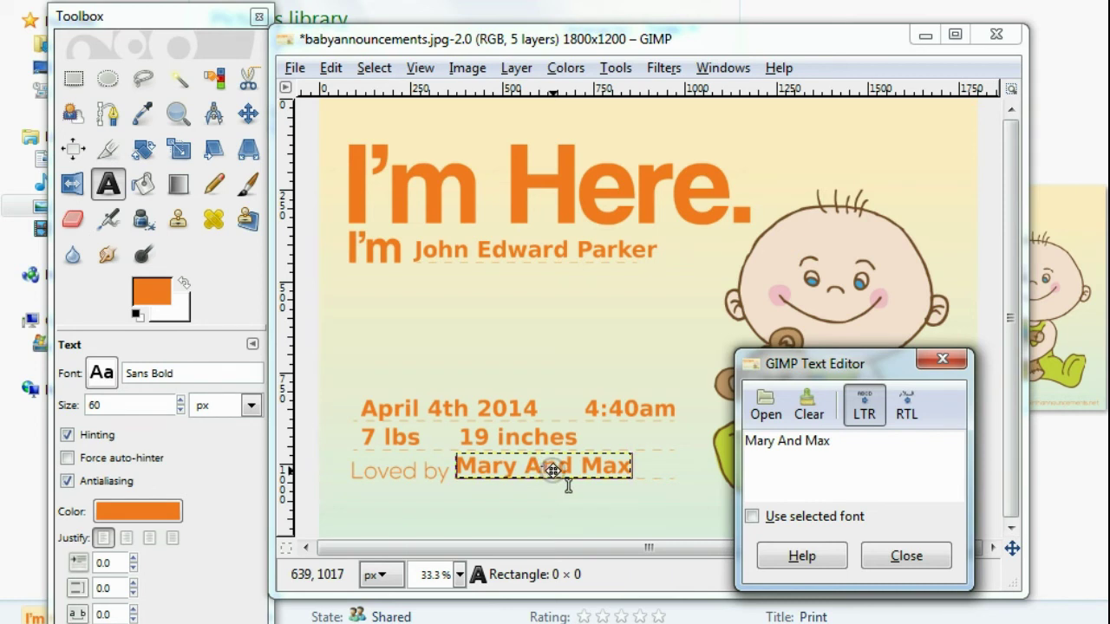
pyautogui.click(942, 358)
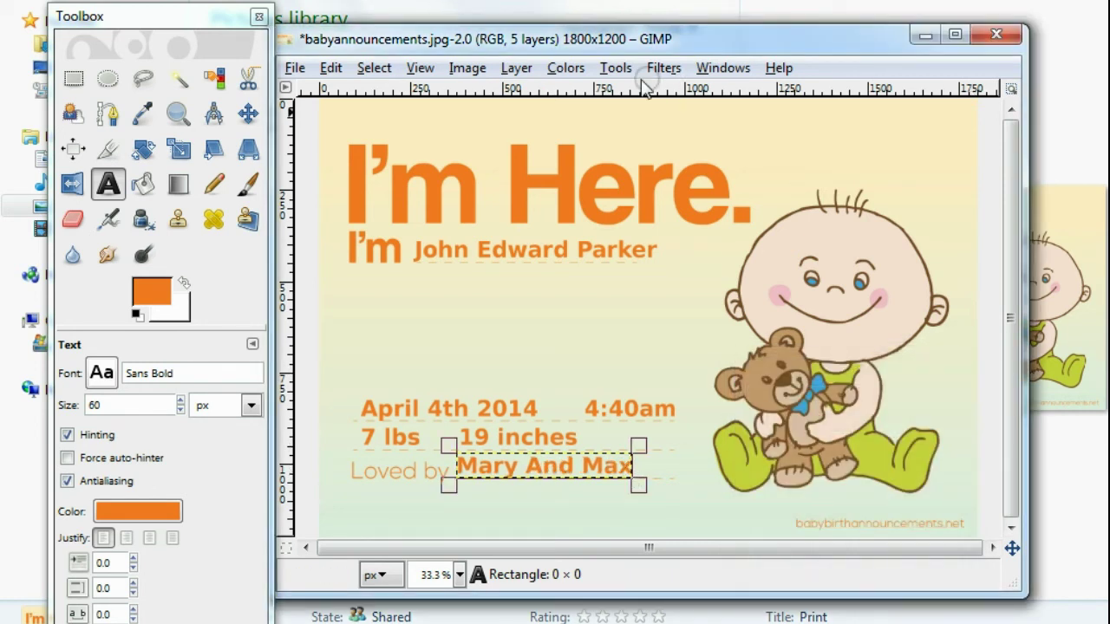
# - Flatten the card into a single layer with Image > Flatten Image
pyautogui.click(467, 67)
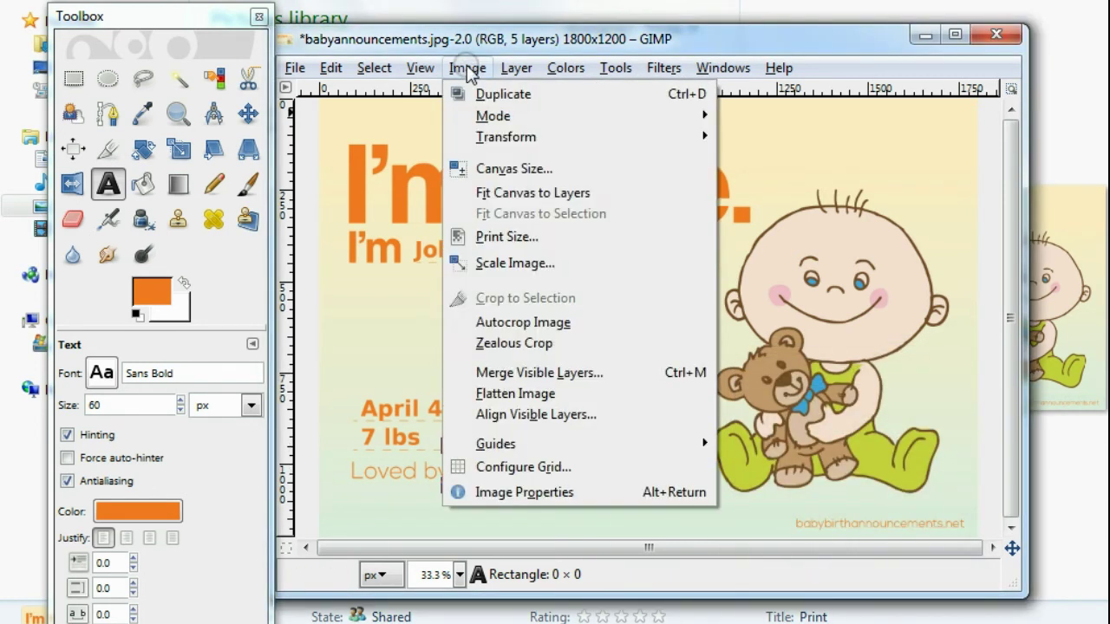
pyautogui.click(530, 394)
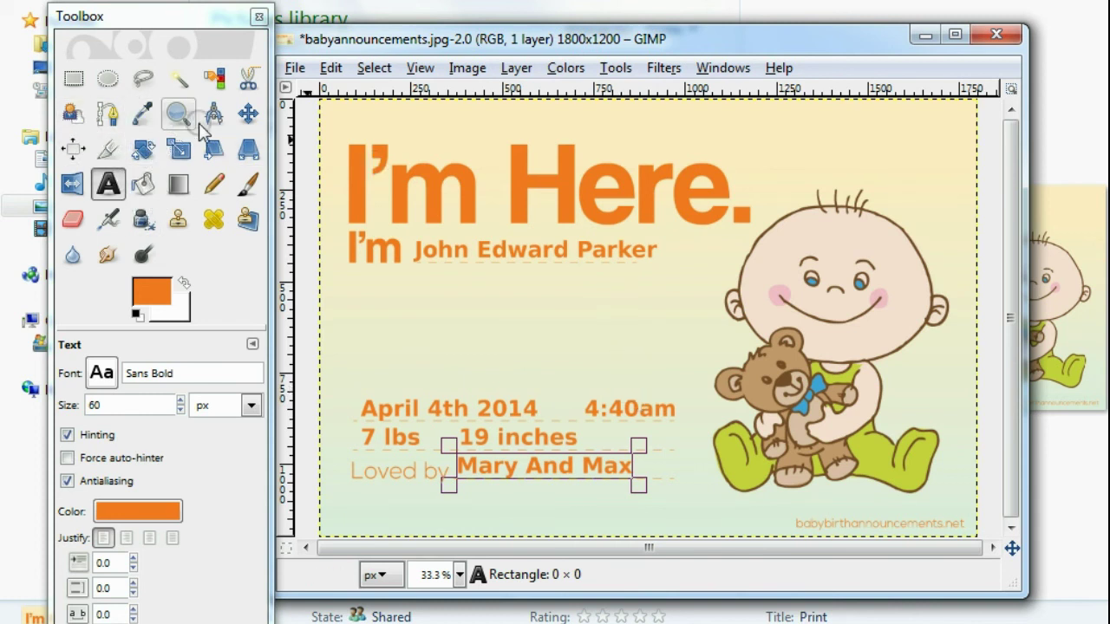
pyautogui.click(248, 114)
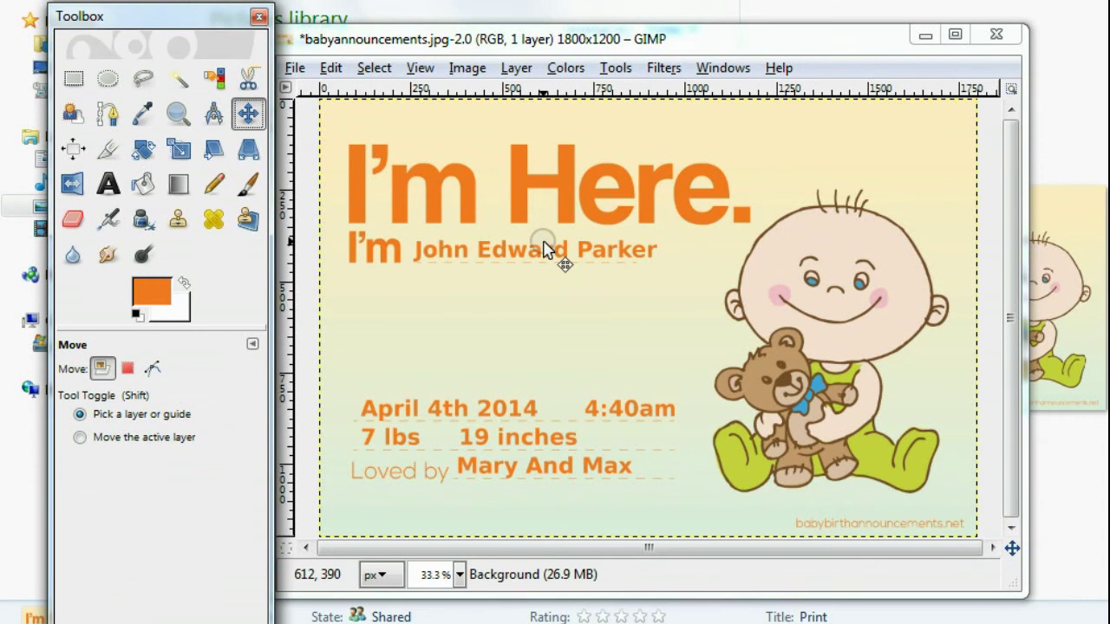